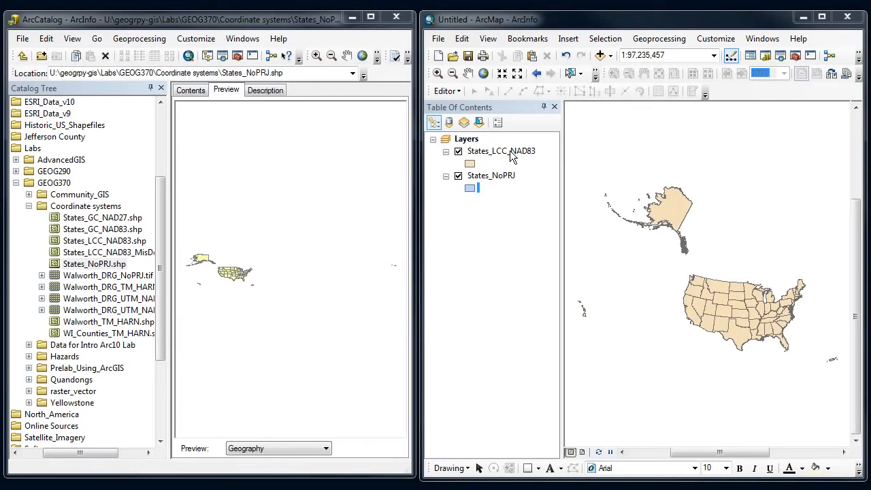
Toggle the visibility of the States_LCC_NAD83 layer to compare its alignment with the States_NoPRJ layer beneath it.
left_click(503, 178)
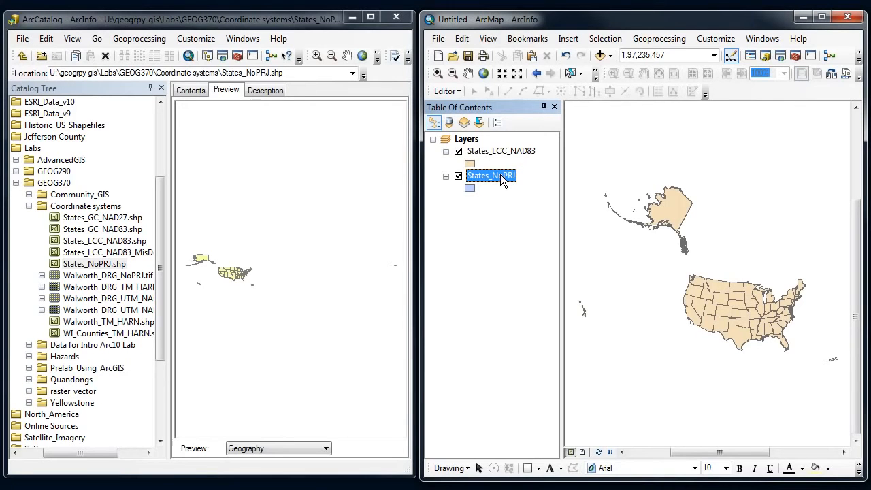
left_click(458, 152)
left_click(458, 152)
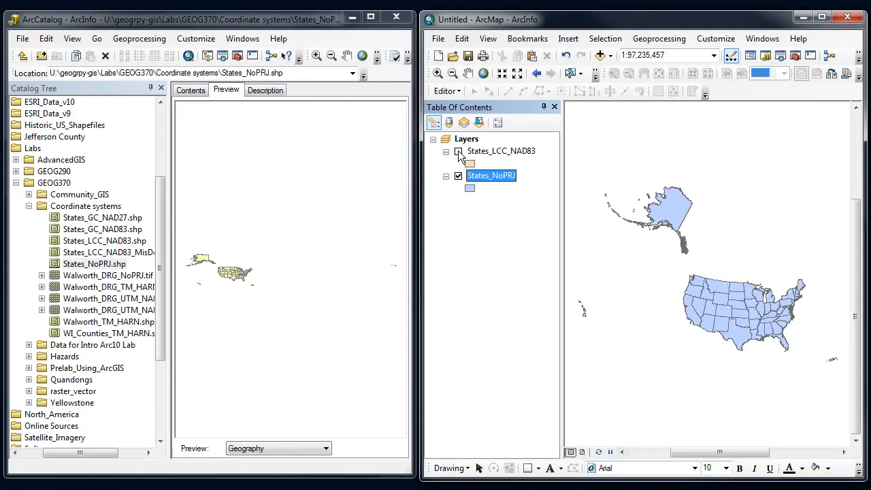
left_click(459, 152)
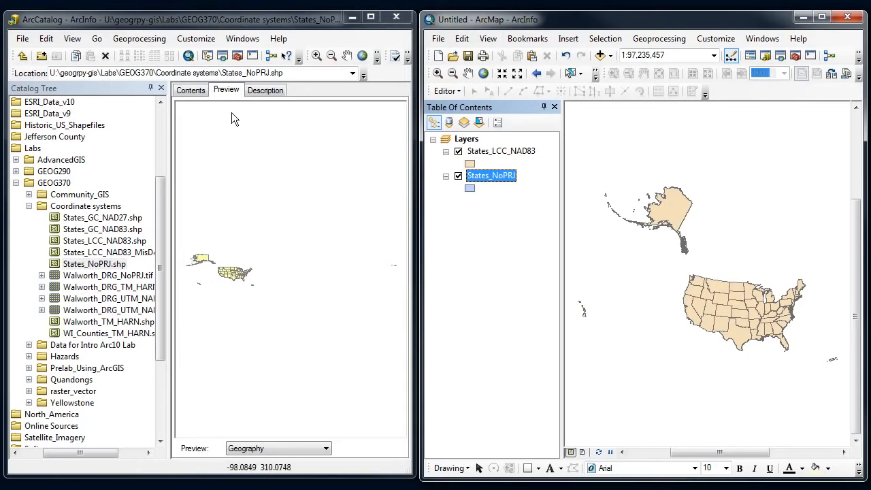
In ArcCatalog, examine the XY coordinate system in the properties of States_NoPRJ.shp, leaving it unedited.
left_click(87, 271)
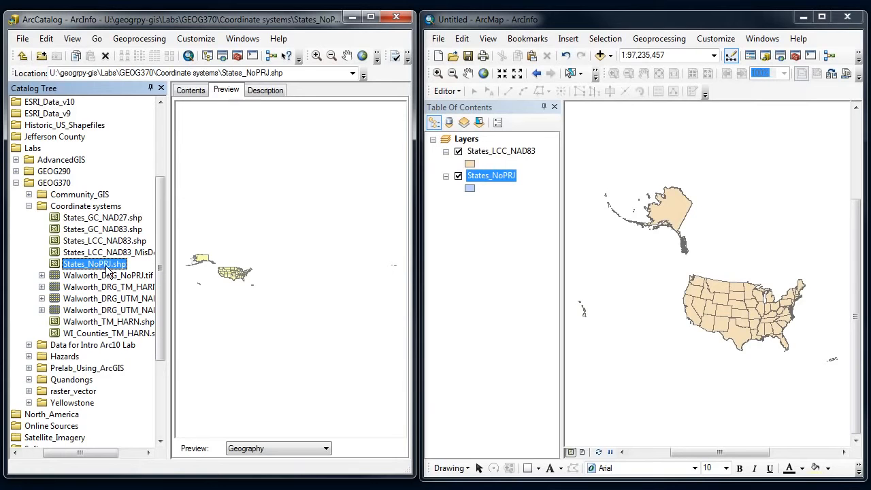
right_click(102, 264)
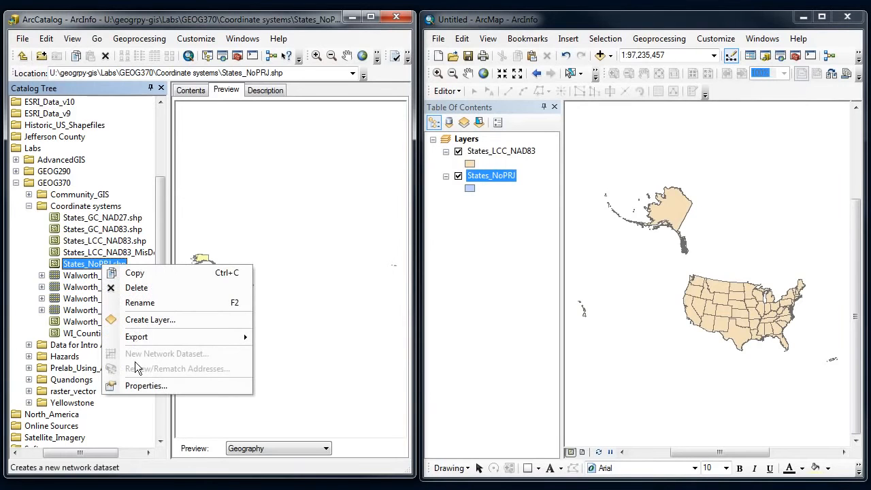
left_click(142, 385)
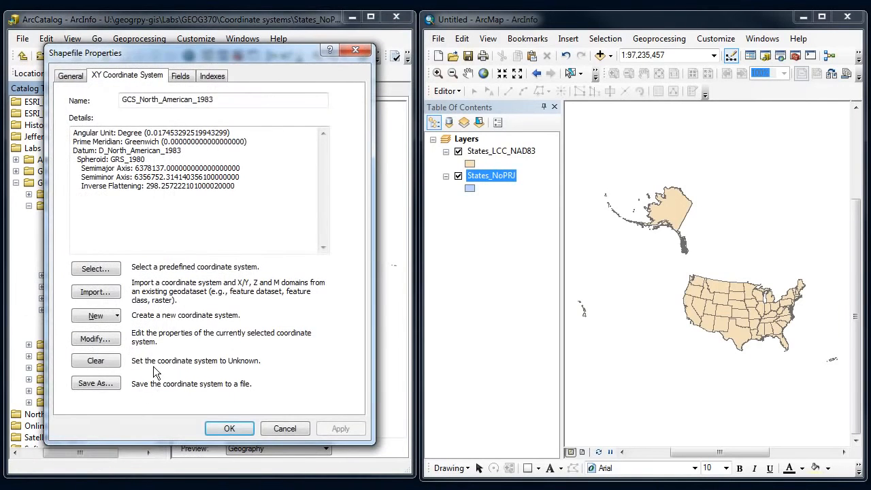
left_click_drag(219, 101, 119, 100)
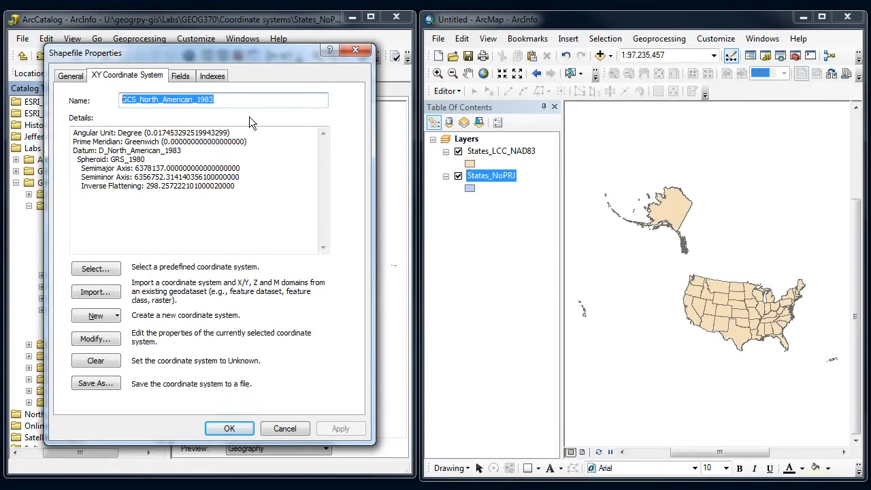
left_click(272, 427)
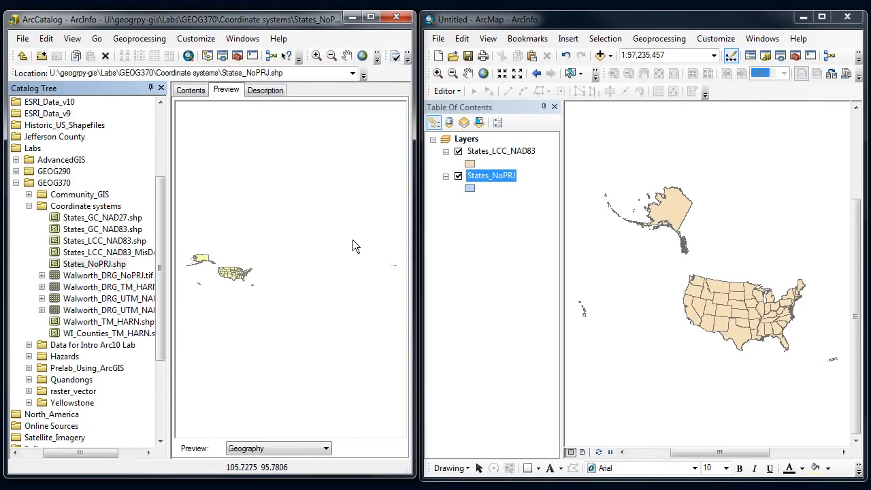
With States_NoPRJ.shp selected in the catalog, search the geoprocessing tools for "project (data management)".
left_click(105, 267)
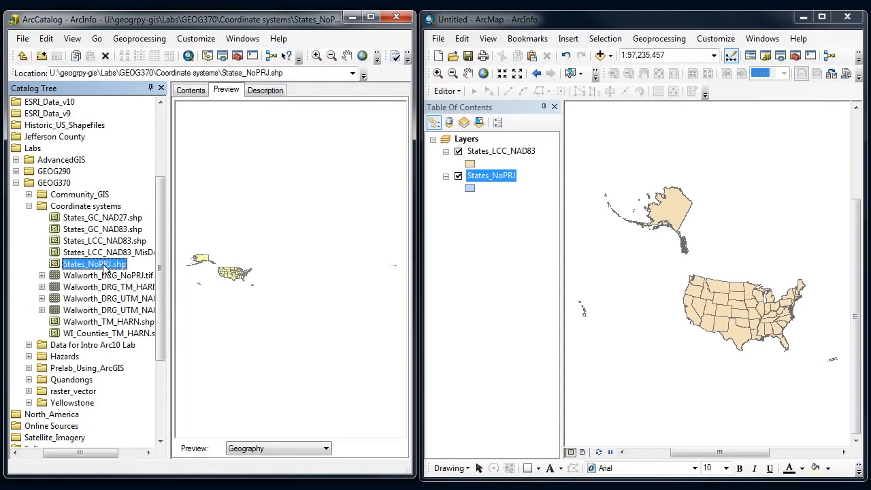
left_click(115, 240)
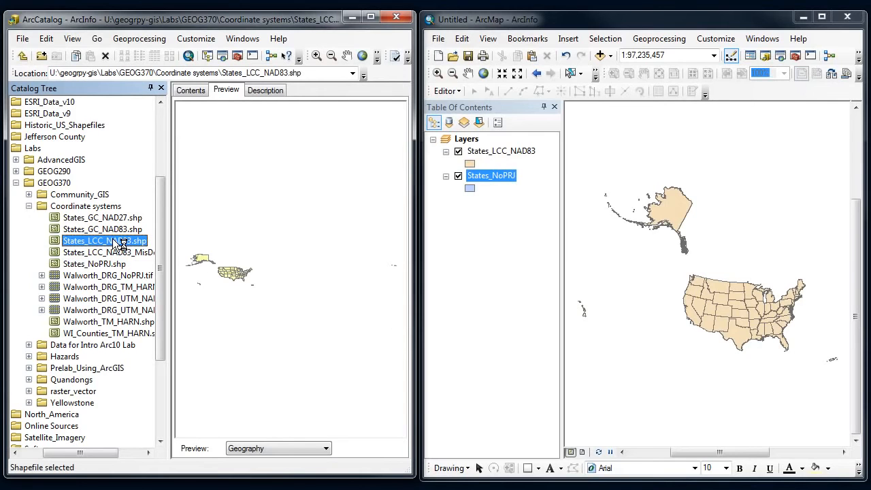
left_click(108, 266)
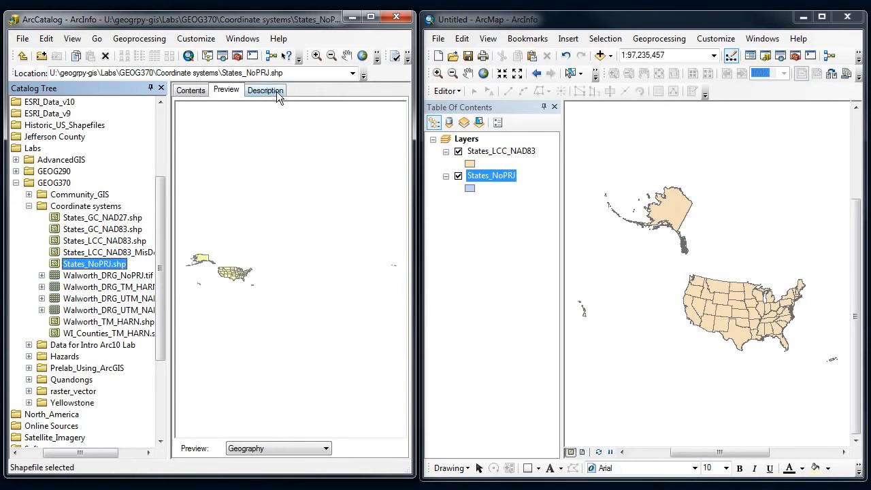
left_click(223, 58)
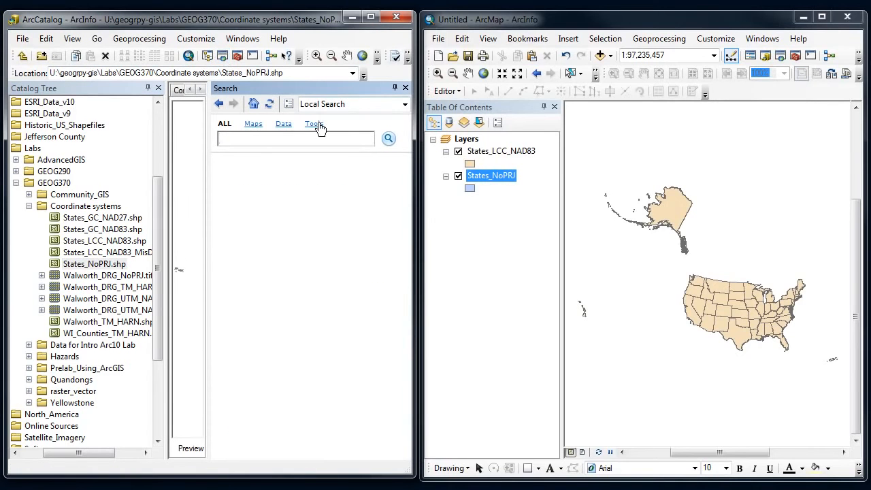
left_click(315, 124)
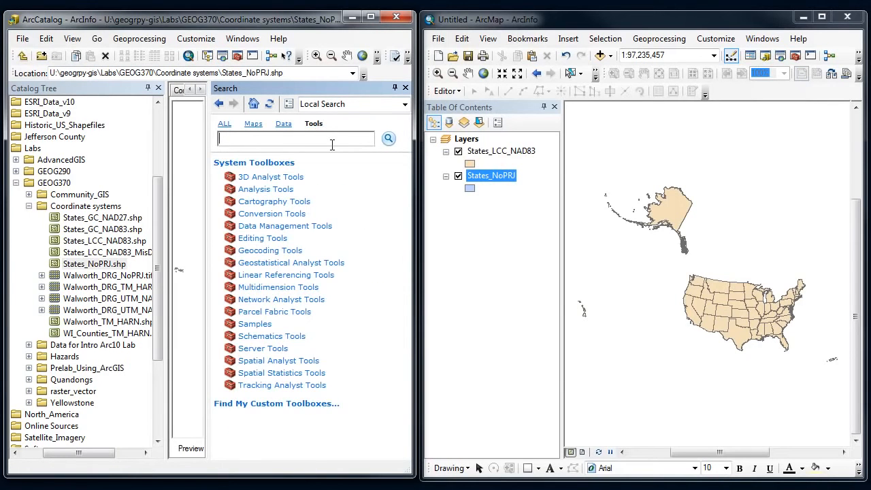
type("project")
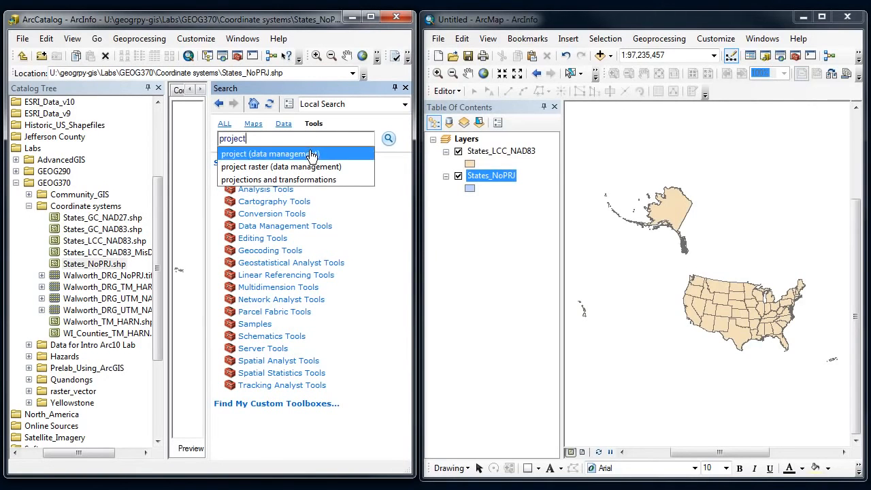
left_click(308, 153)
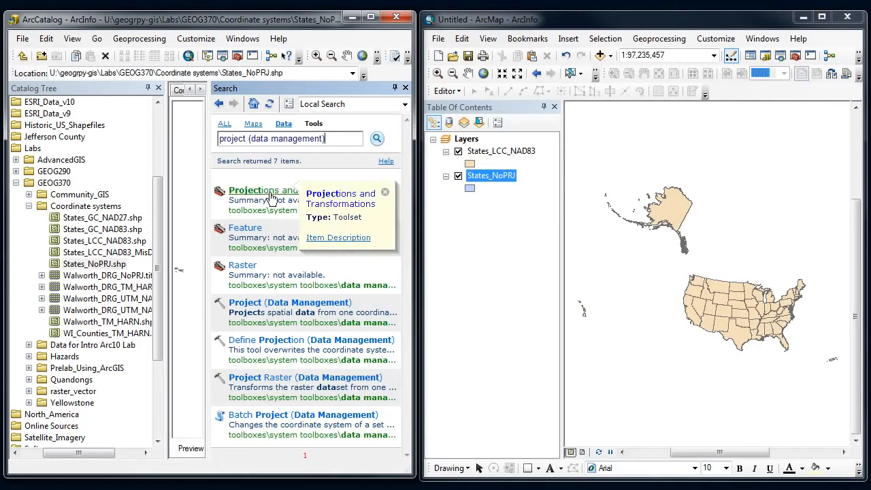
Check the descriptions of the found projection tools and open the Project (Data Management) tool.
mouse_move(276, 190)
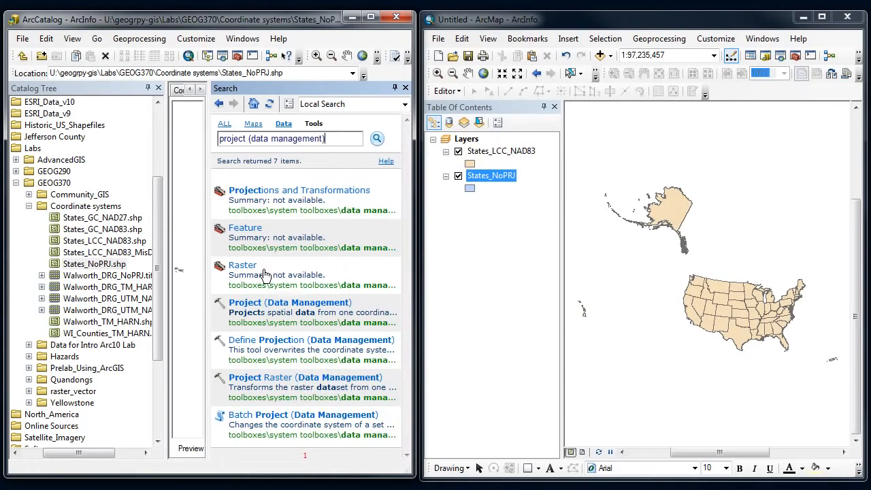
mouse_move(271, 306)
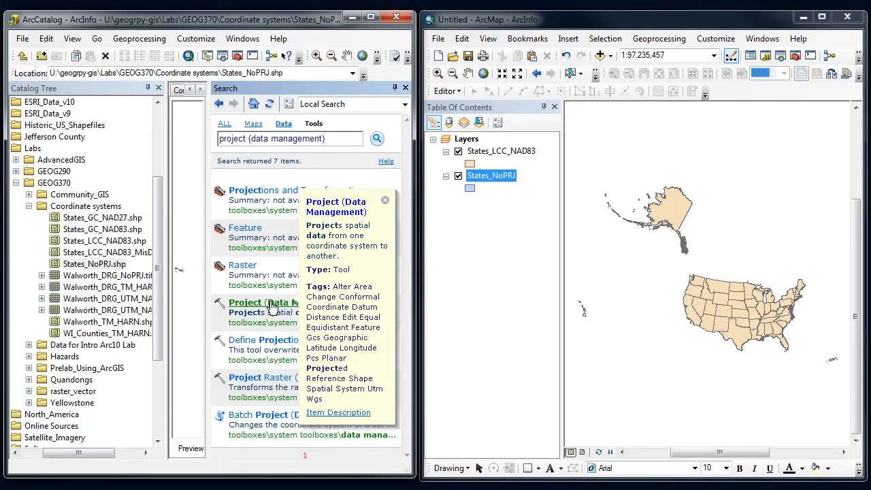
mouse_move(276, 347)
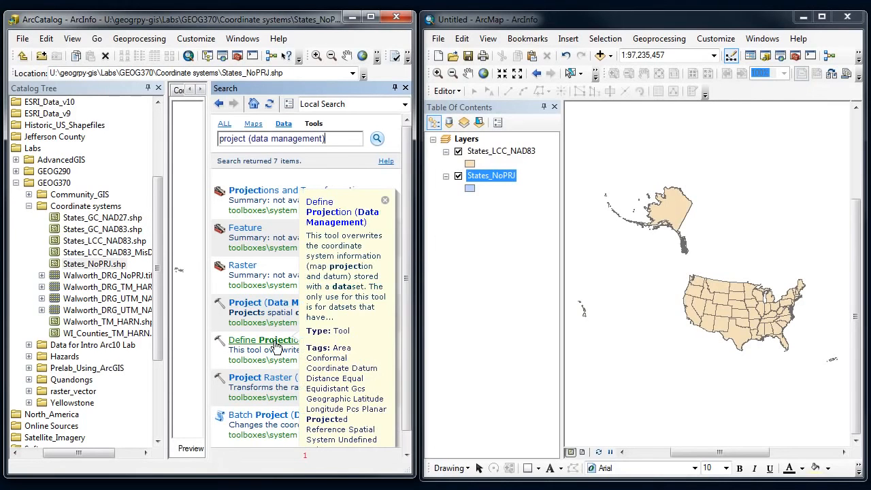
mouse_move(270, 381)
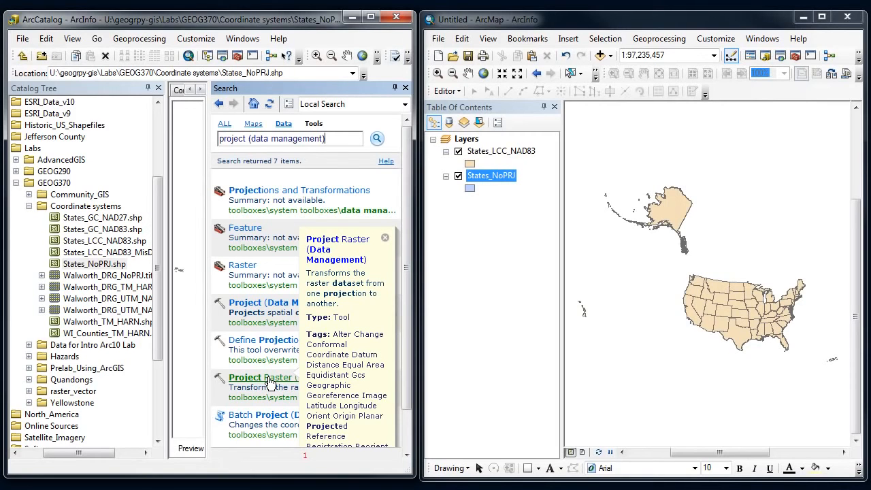
left_click(258, 305)
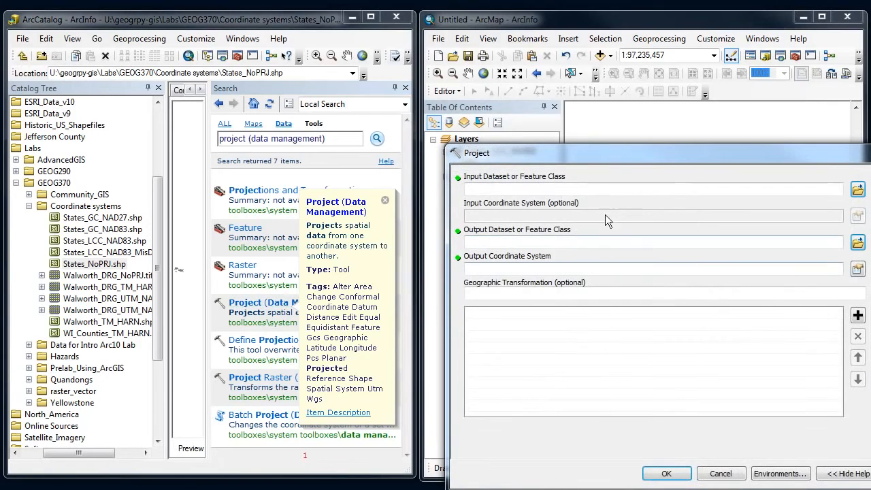
Enlarge the Project tool's help area and read the help for its input and output dataset and coordinate system parameters.
left_click_drag(645, 153, 399, 94)
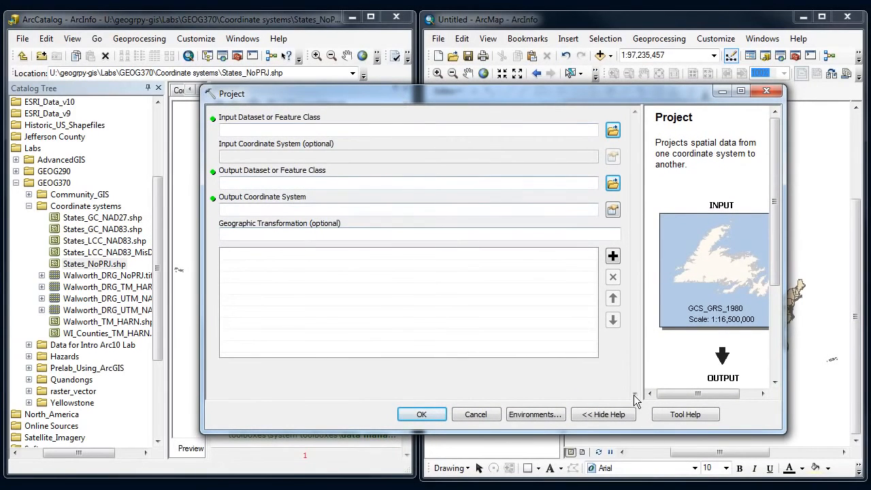
left_click_drag(785, 205, 813, 204)
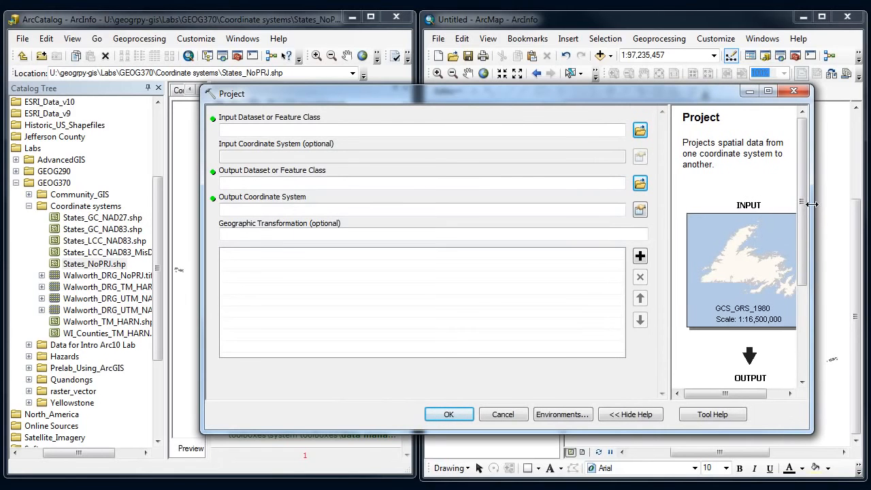
left_click_drag(670, 195, 599, 196)
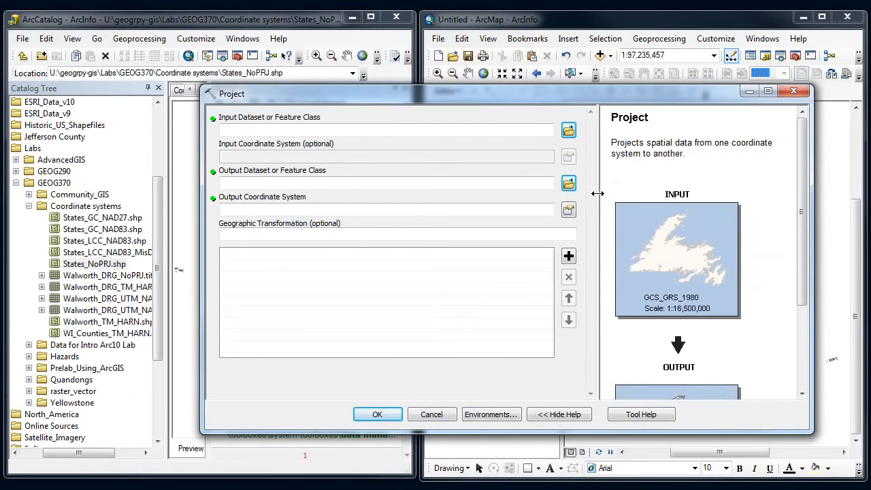
left_click(311, 131)
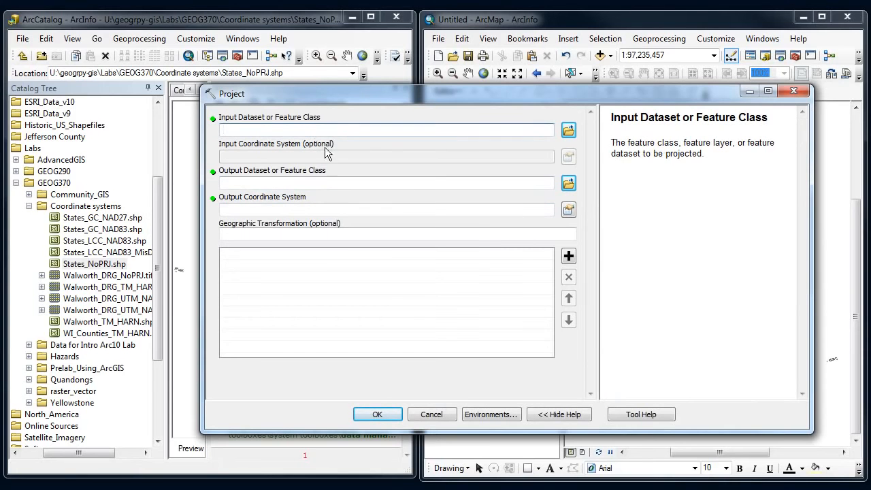
left_click(327, 157)
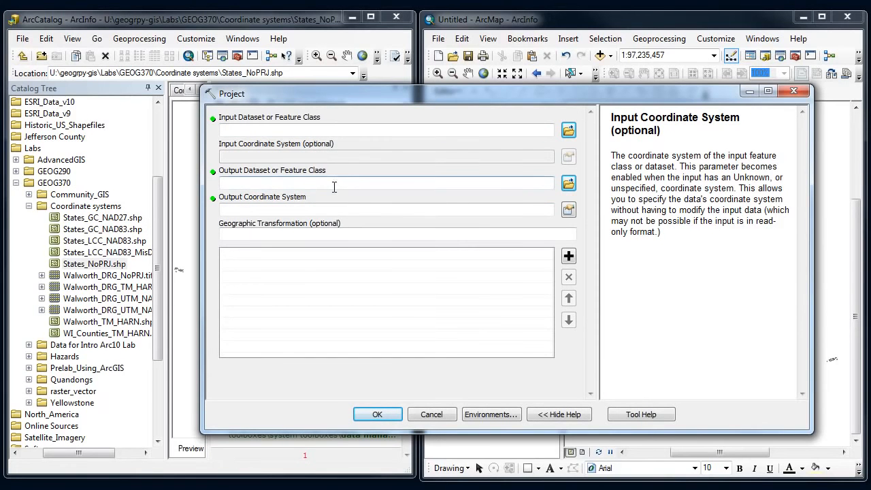
left_click(334, 183)
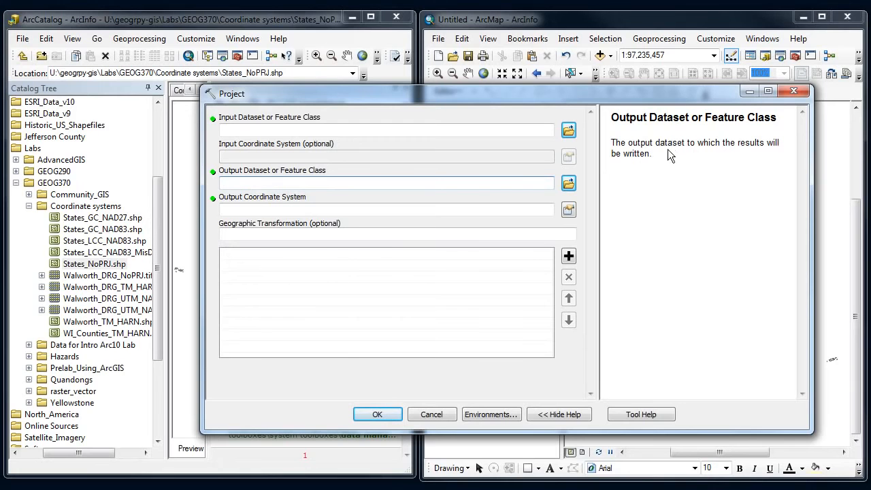
left_click(514, 210)
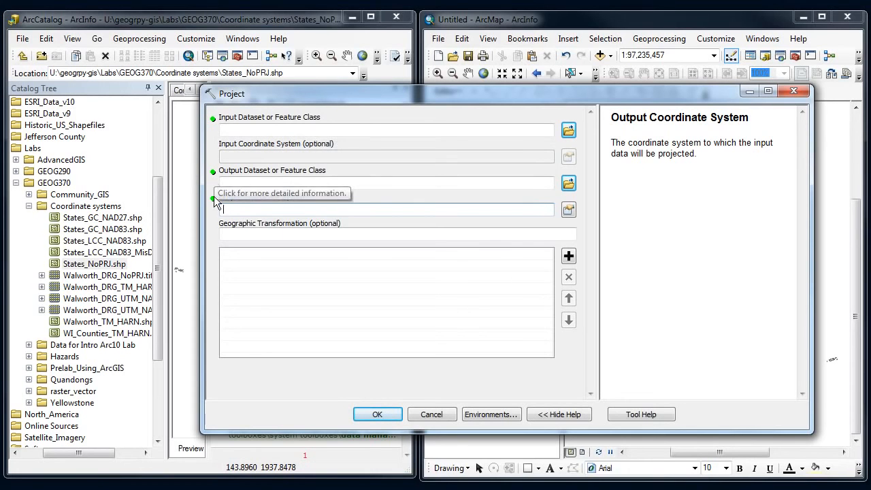
Set States_NoPRJ.shp from the Coordinate systems folder as the Project tool's input dataset.
left_click_drag(265, 96, 274, 83)
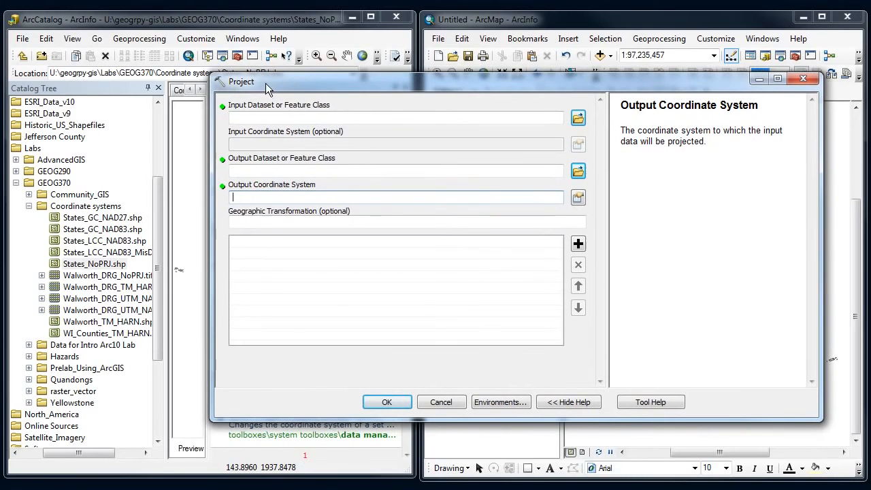
left_click(79, 268)
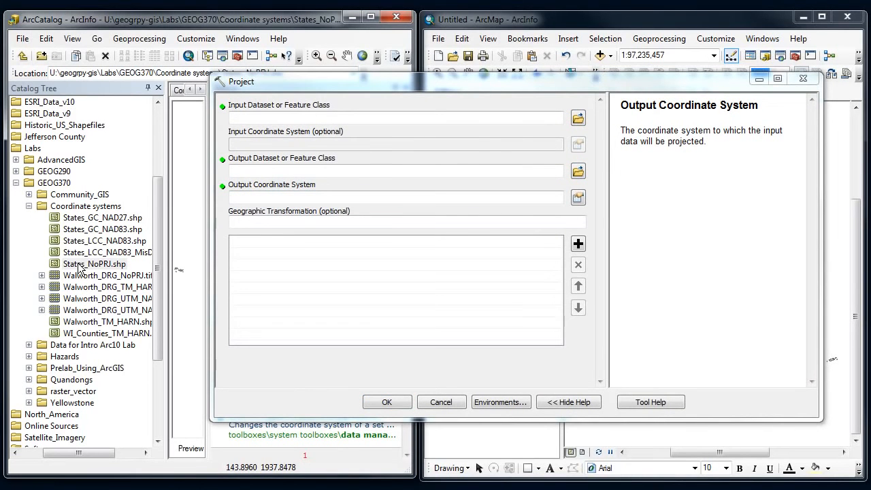
left_click_drag(80, 269, 265, 118)
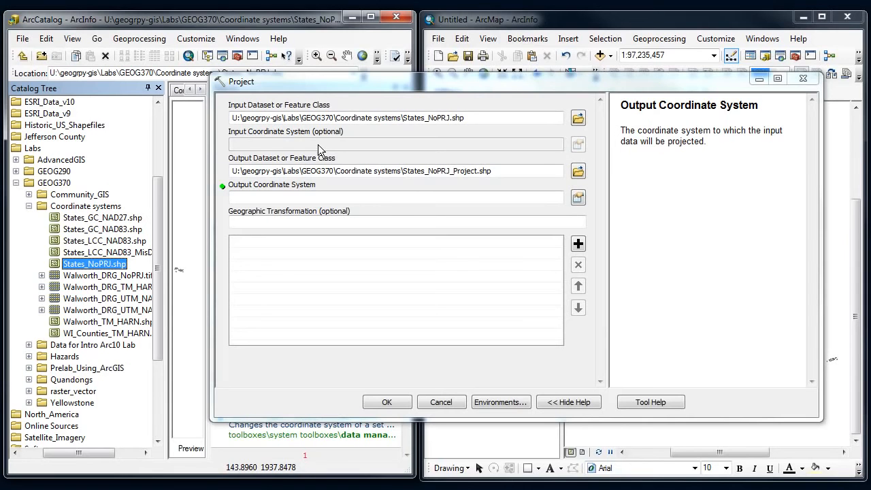
Rename the Project tool's output dataset to States_New_LCC.shp in the Coordinate systems folder.
left_click(342, 197)
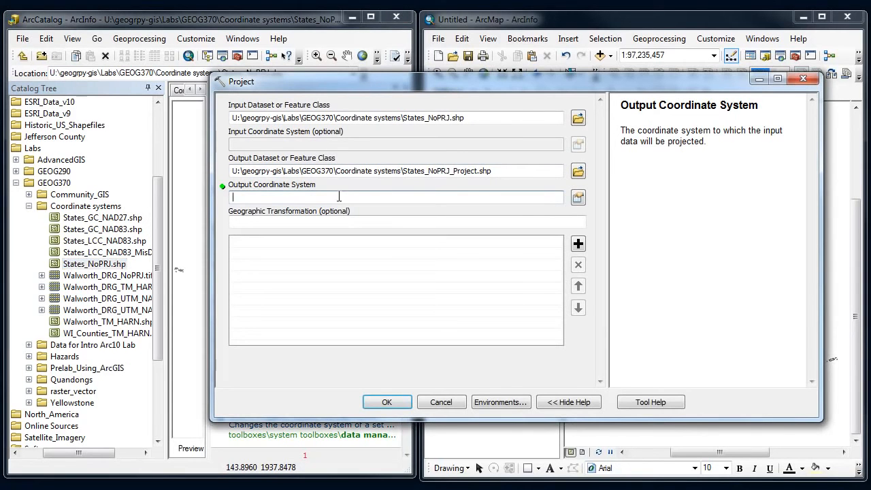
left_click(428, 170)
left_click_drag(429, 170, 478, 170)
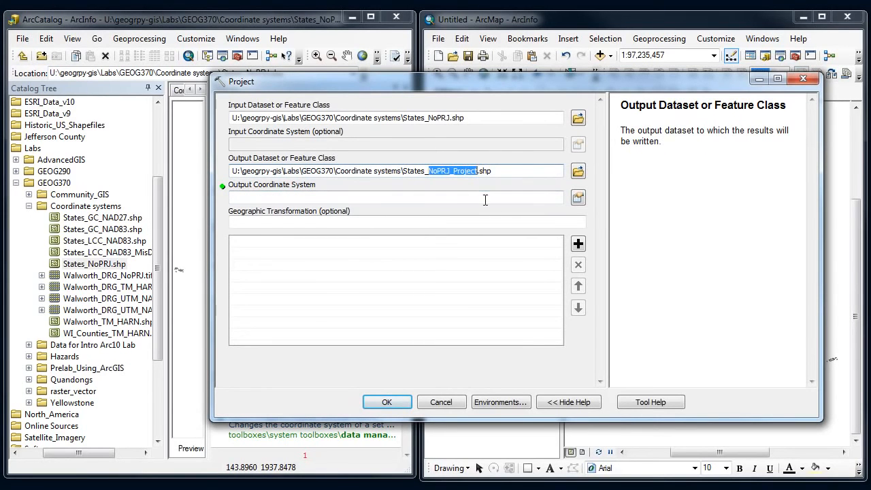
type("New_LCC")
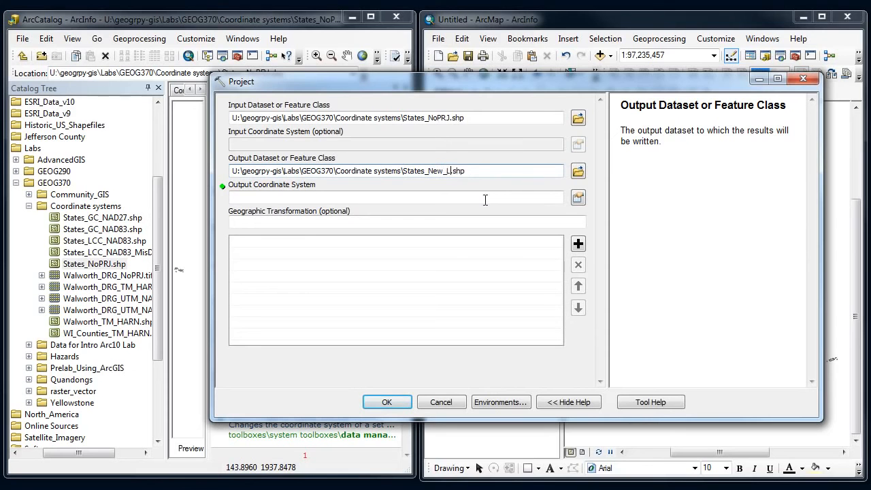
Choose the predefined projected coordinate system USA Contiguous Lambert Conformal Conic from Continental > North America for the Project tool's output.
left_click(416, 198)
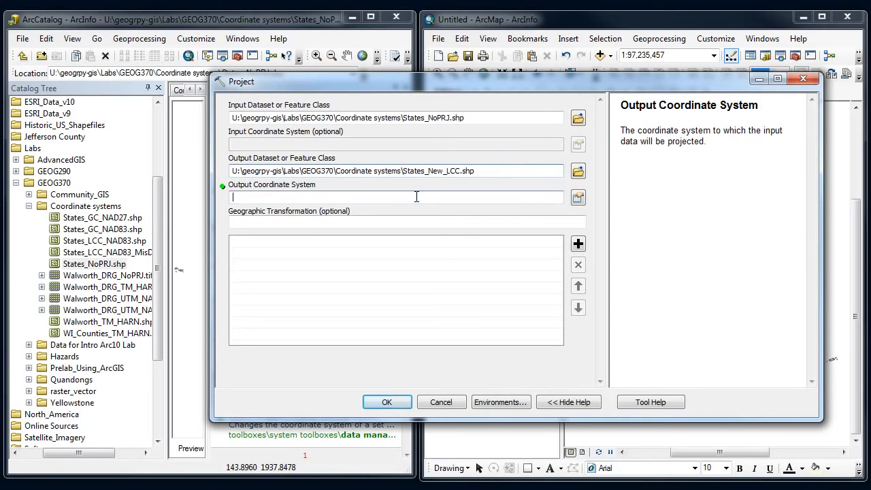
left_click(577, 198)
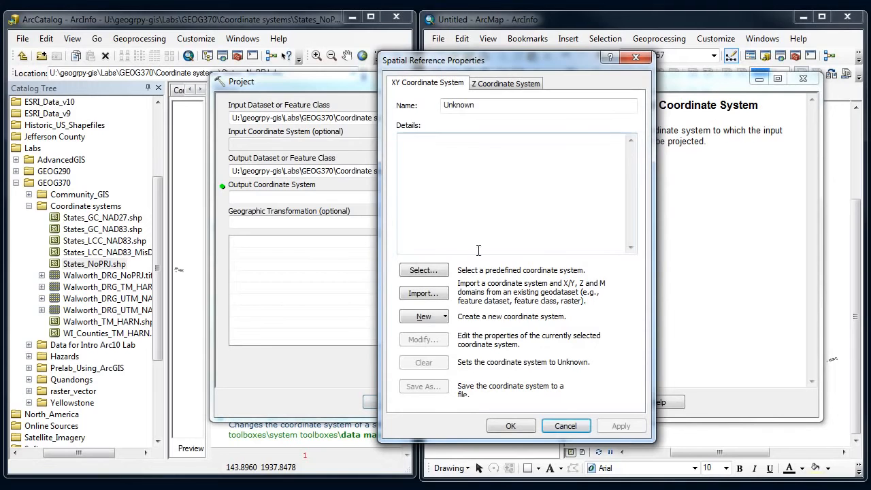
left_click(437, 269)
left_click(424, 196)
double_click(423, 195)
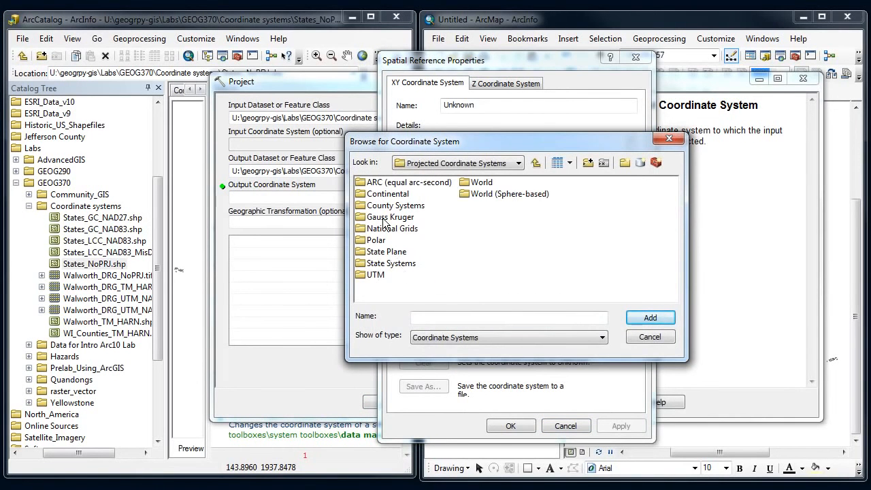
double_click(385, 194)
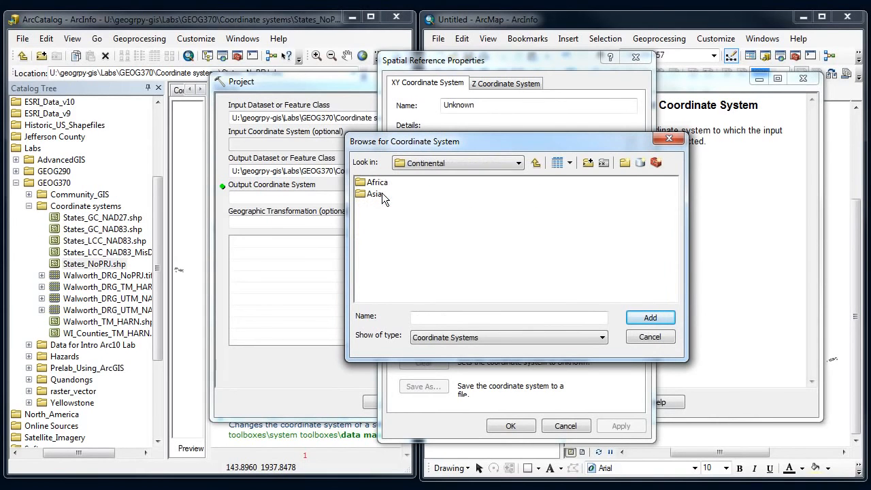
double_click(386, 217)
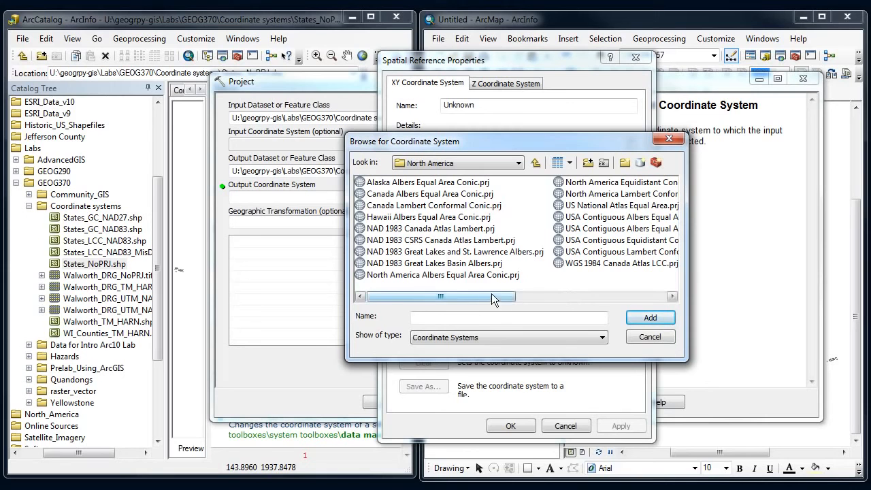
left_click(599, 252)
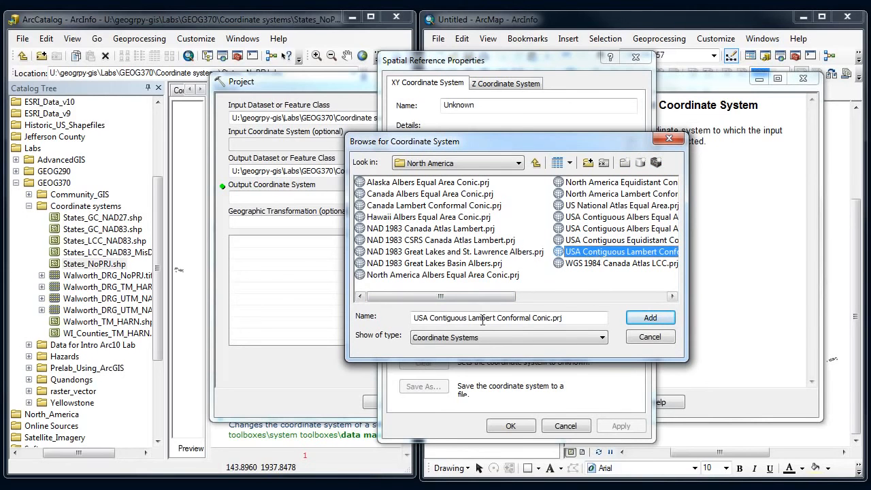
left_click(643, 318)
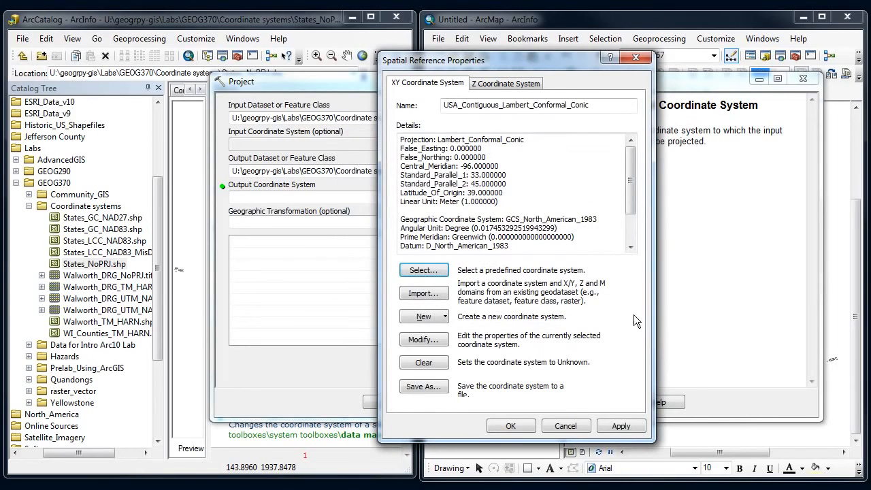
Check the chosen system's geographic coordinate system and projection details, and accept it as the output coordinate system.
left_click_drag(505, 219, 591, 218)
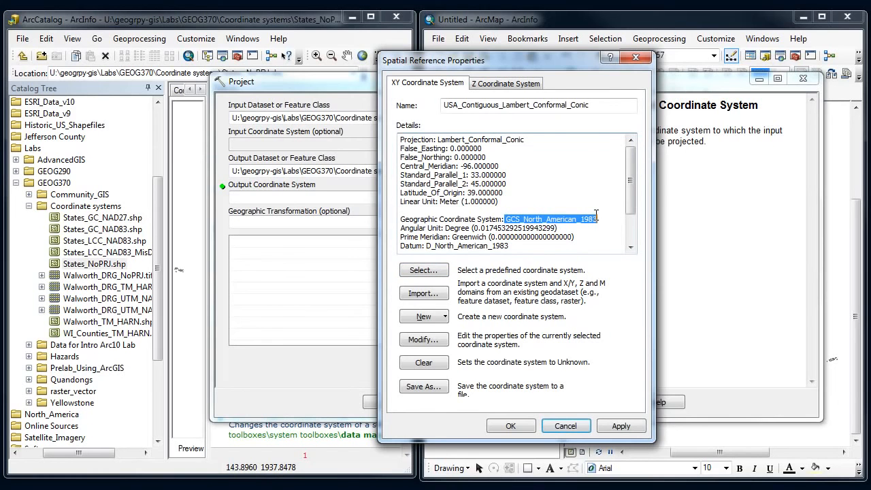
left_click_drag(437, 139, 483, 134)
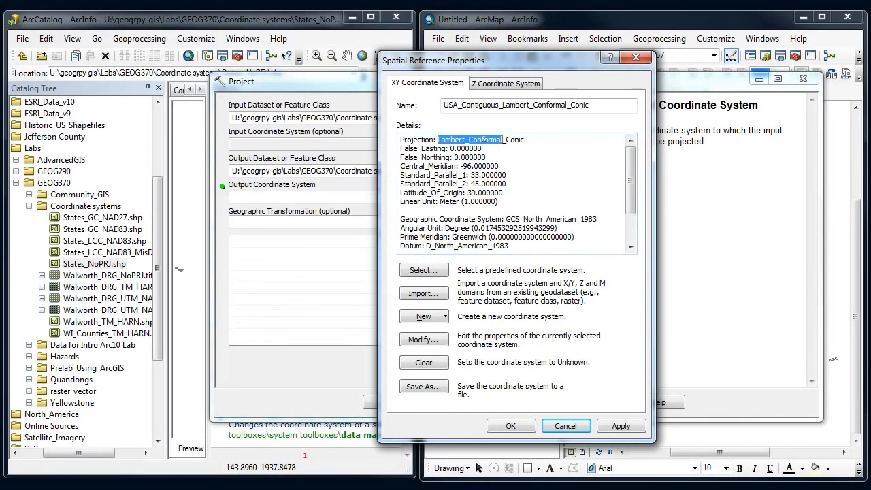
left_click(519, 425)
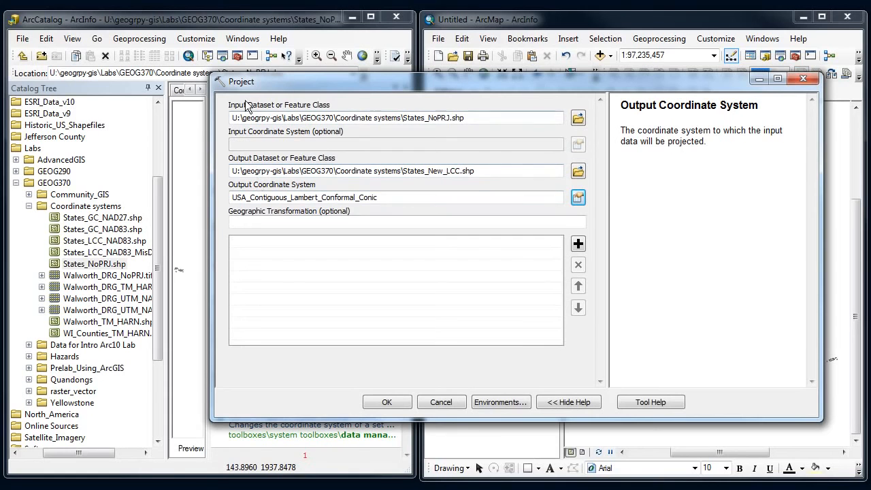
Read the help on the optional Geographic Transformation, leave that parameter empty and run the Project tool.
left_click_drag(292, 87, 276, 88)
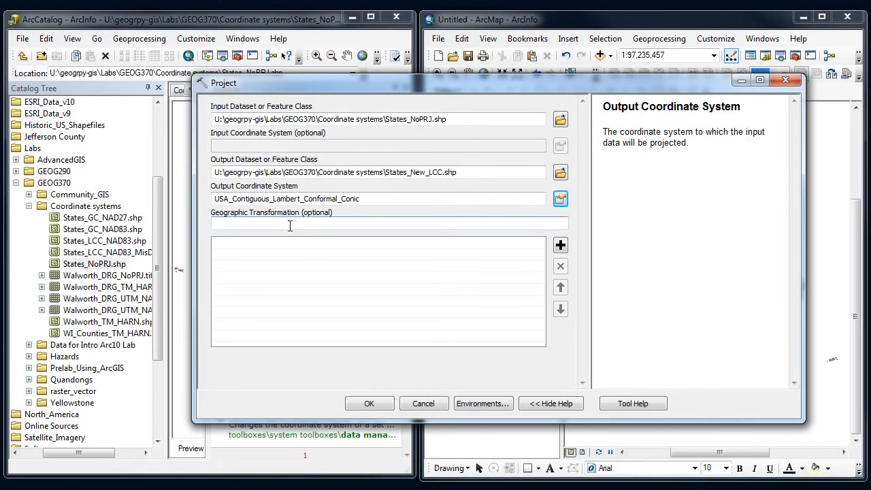
left_click(218, 215)
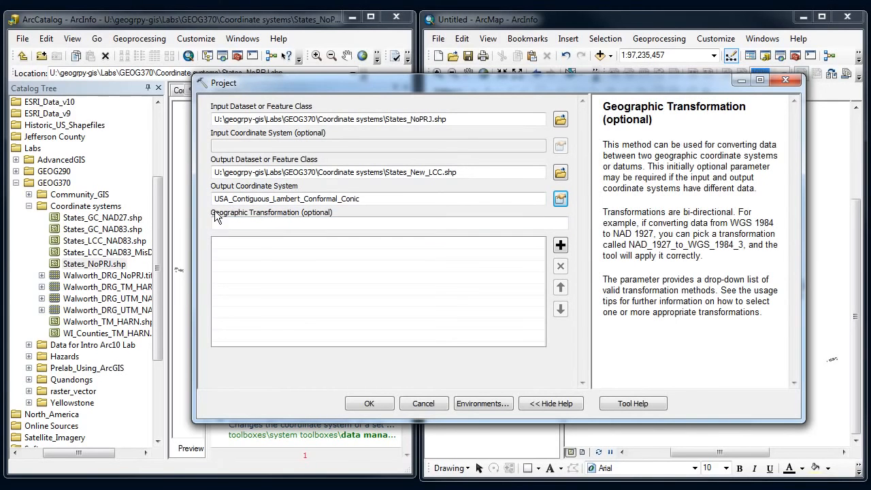
left_click(268, 222)
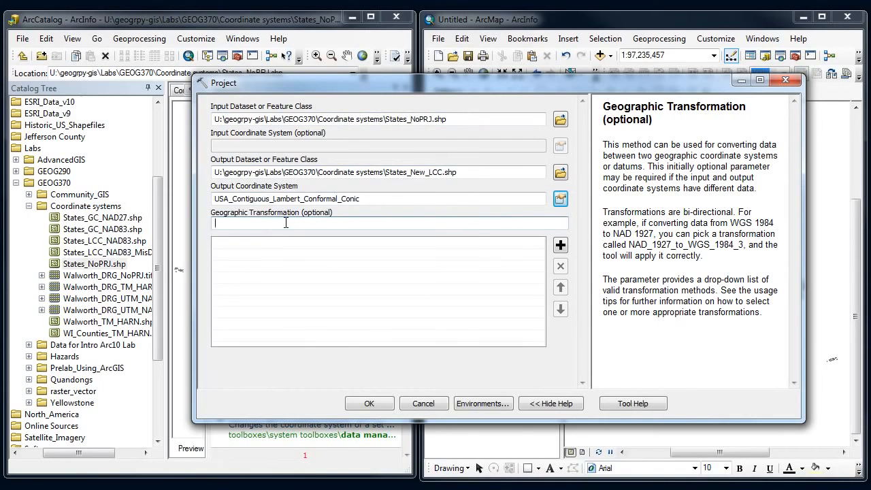
left_click(369, 404)
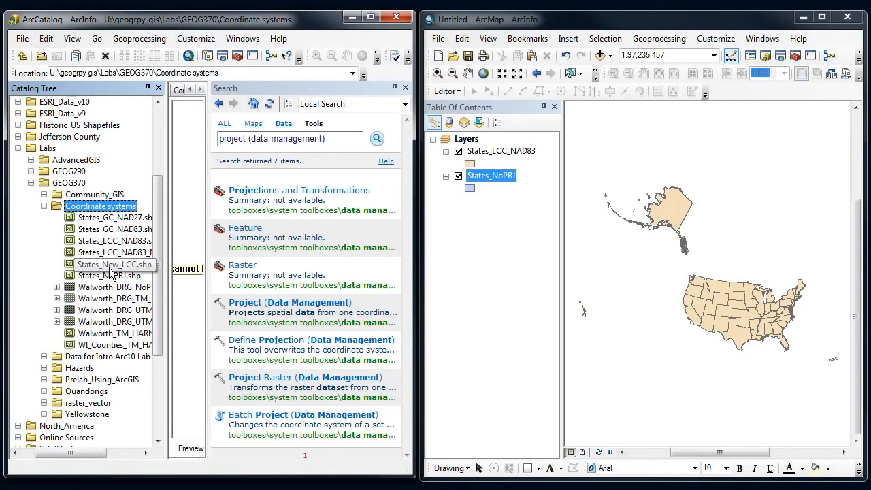
Preview States_New_LCC.shp from the Coordinate systems folder and add it as a layer to the ArcMap document.
left_click(405, 87)
left_click(123, 265)
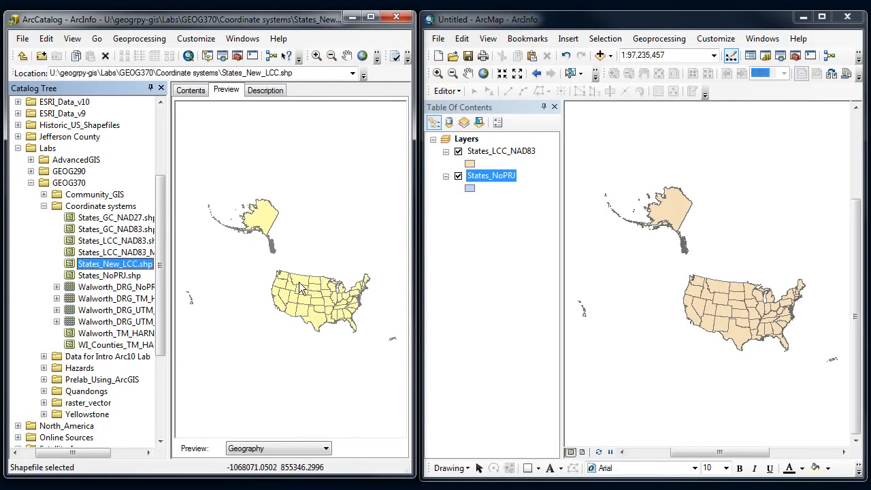
left_click_drag(125, 264, 467, 242)
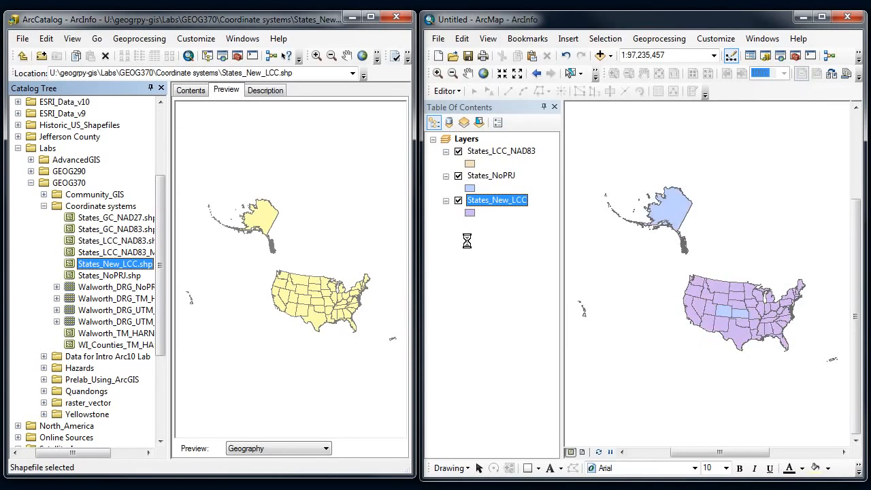
Hide the States_NoPRJ layer and toggle States_LCC_NAD83 off and on to compare it with States_New_LCC.
left_click(458, 176)
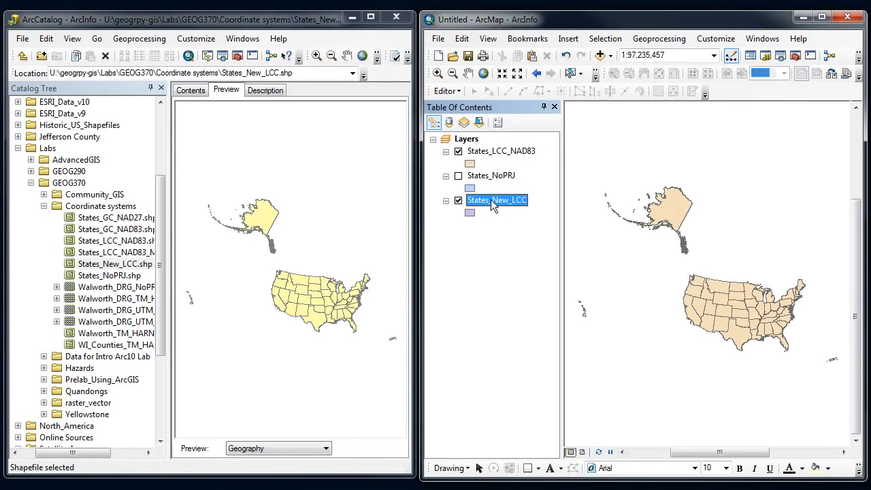
left_click(459, 151)
left_click(458, 152)
left_click(459, 152)
left_click(459, 152)
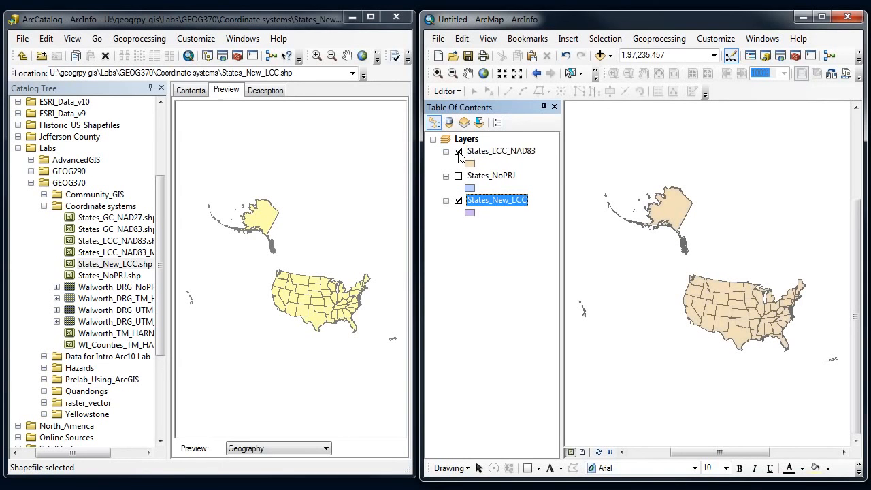